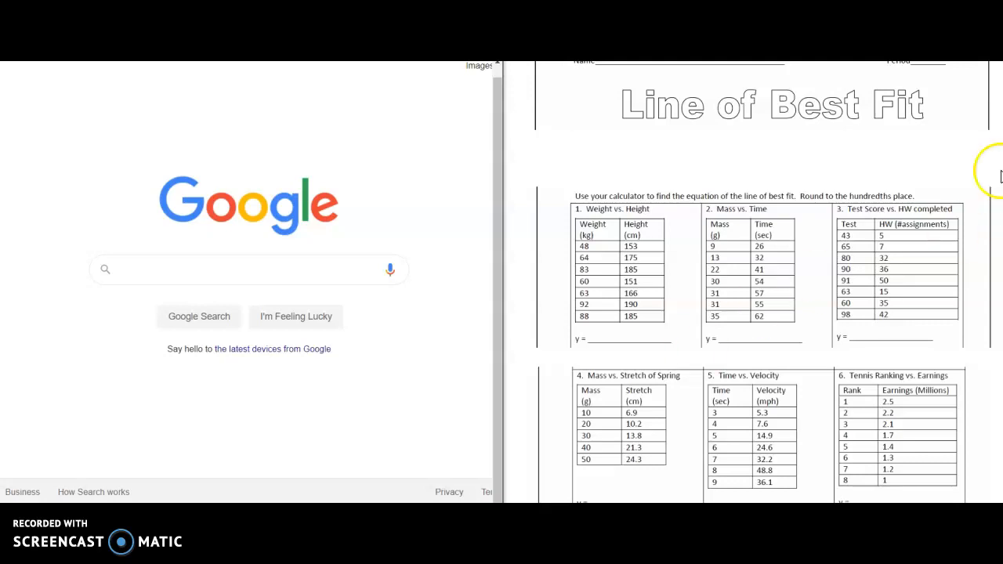
- Write "The line of best fit is a straight line that best represents the data on a scatter plot." under the worksheet title
left_click(551, 139)
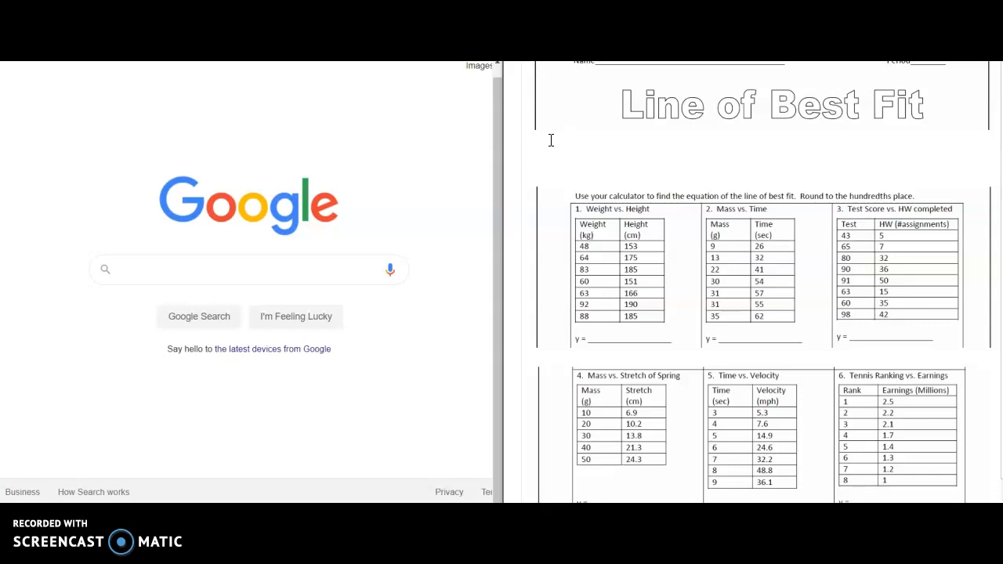
type("The lin")
type("e od")
type(" best fir")
type("ent")
type("s the dta")
key("BackSpace")
type("ata on a scatter plot.")
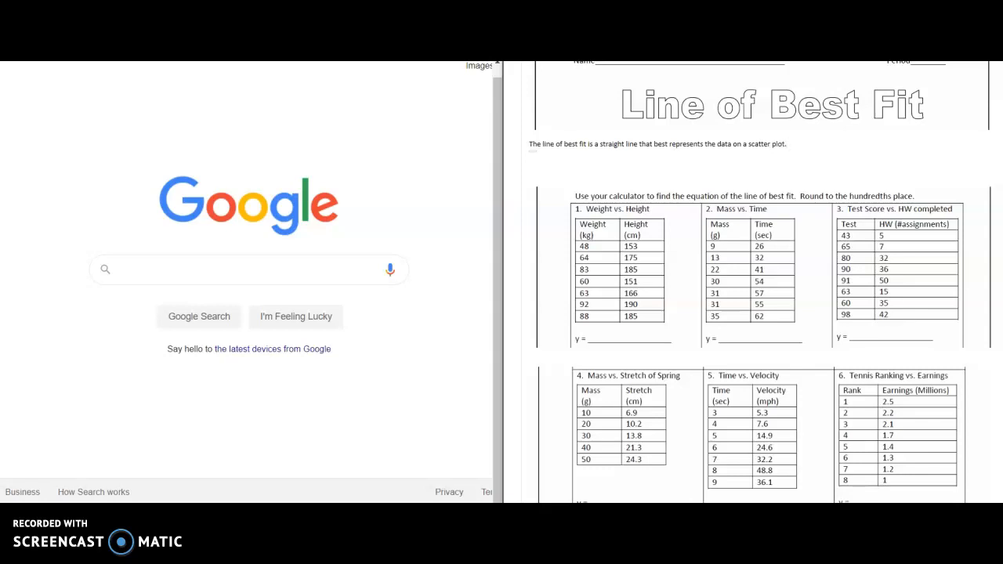
left_click_drag(804, 147, 521, 146)
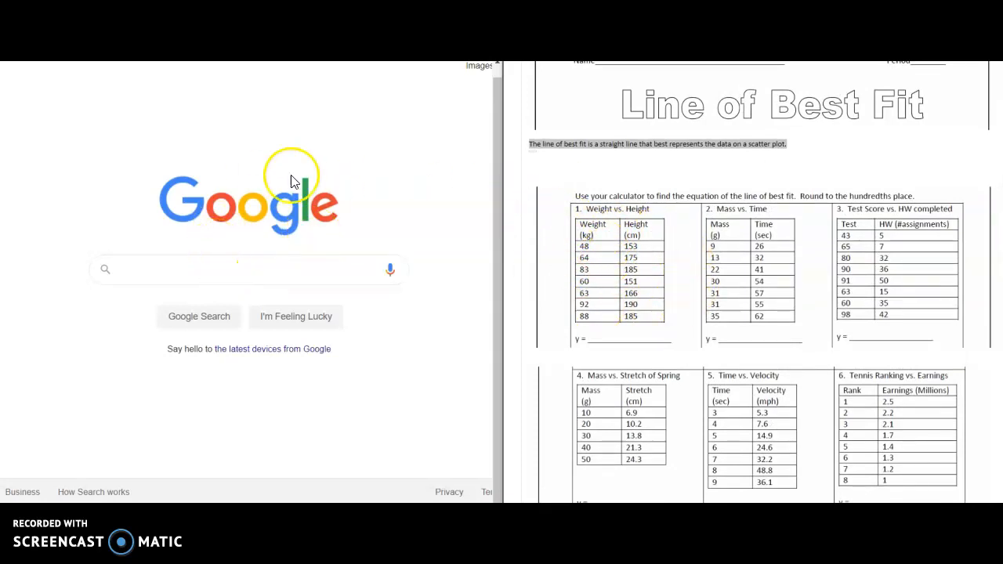
- Search Google for desmos, open the Desmos website and launch its graphing calculator
left_click(184, 261)
type("desmo")
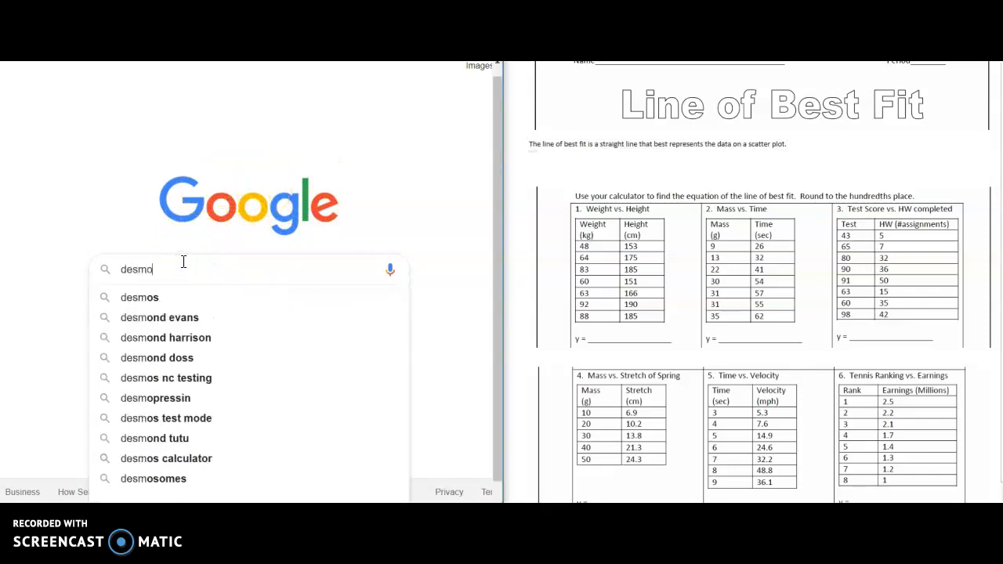
type("s")
left_click(172, 297)
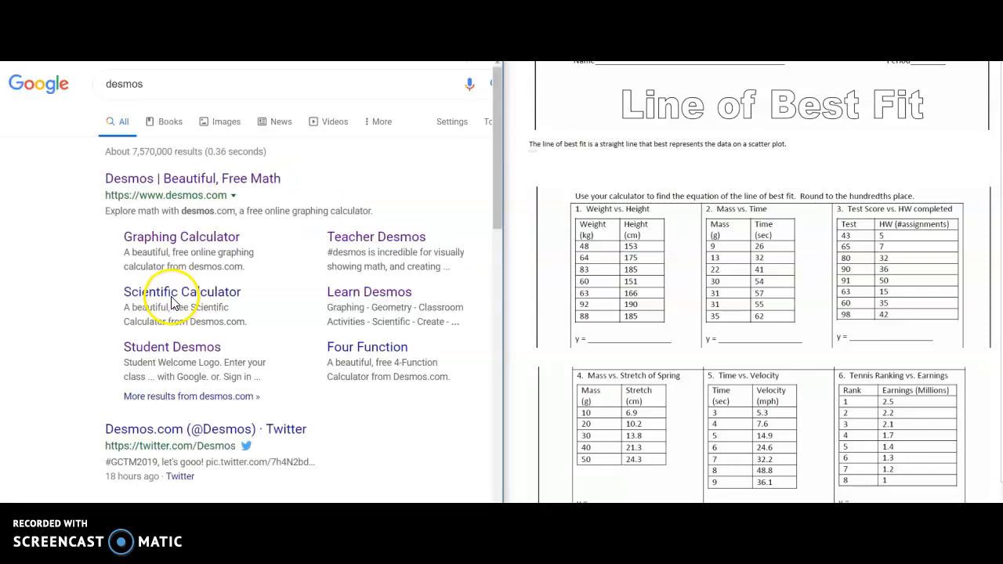
left_click(141, 179)
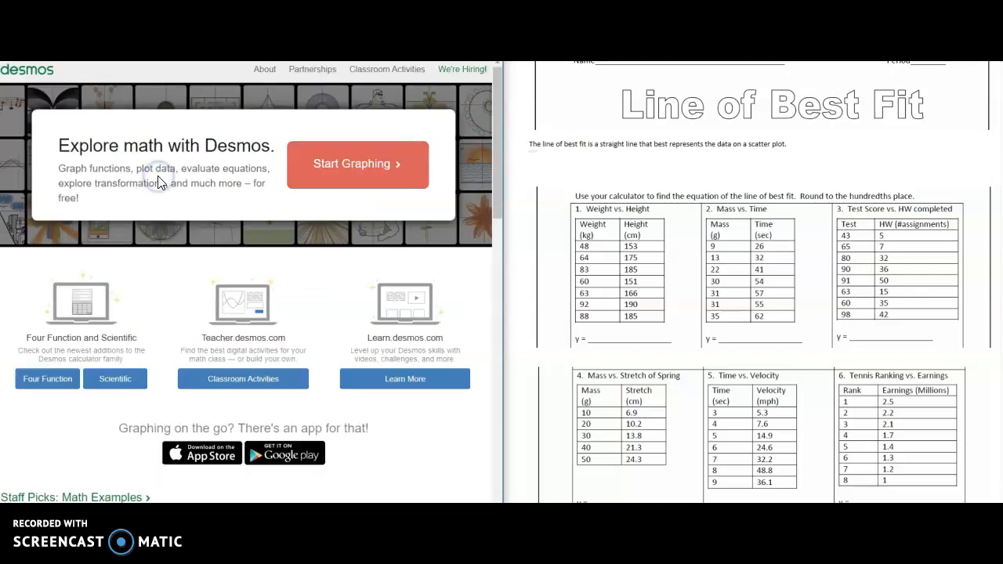
left_click(293, 164)
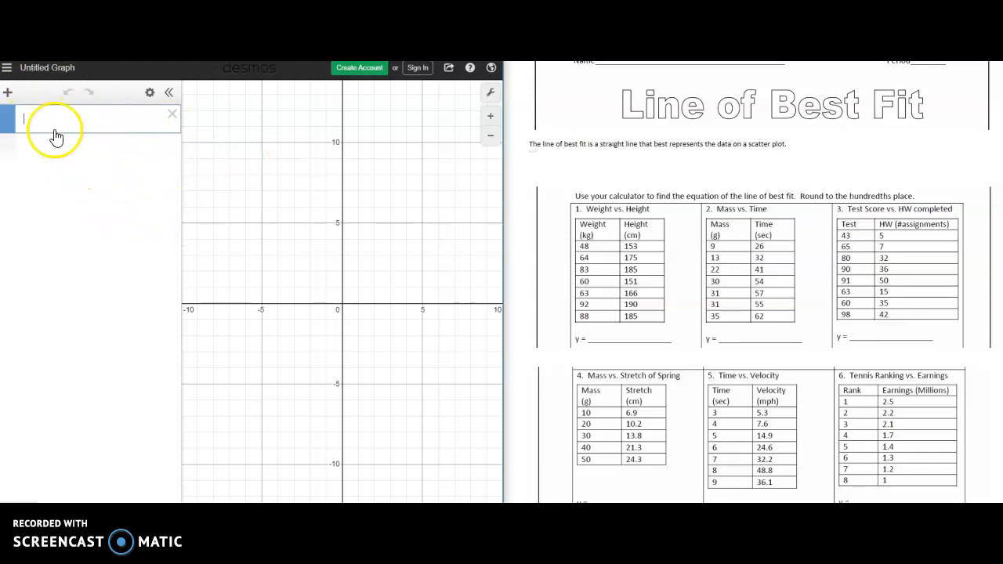
- Add a table and fill its x₁ column with the weights 48, 64, 83, 60, 63, 92 and 88
left_click(8, 95)
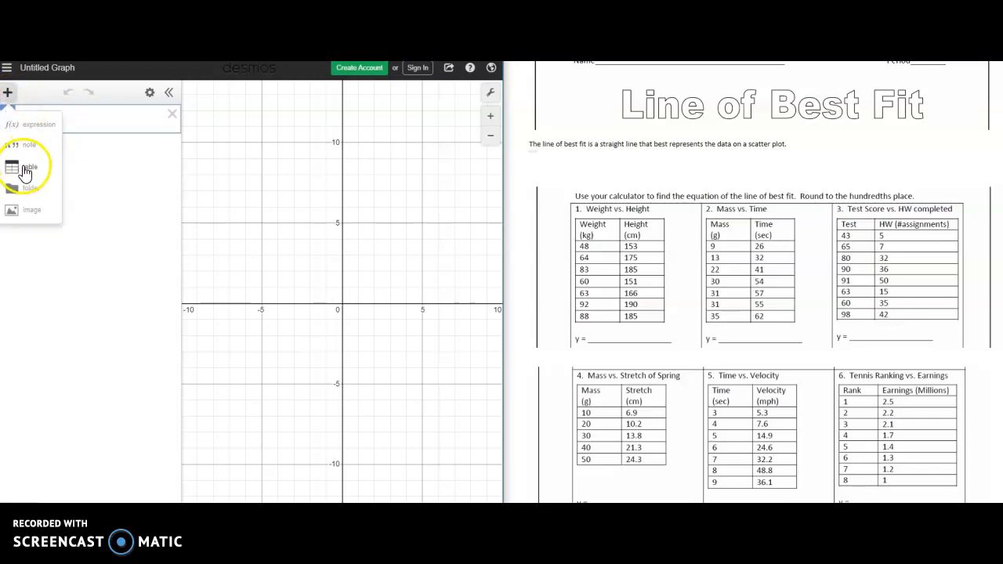
left_click(26, 170)
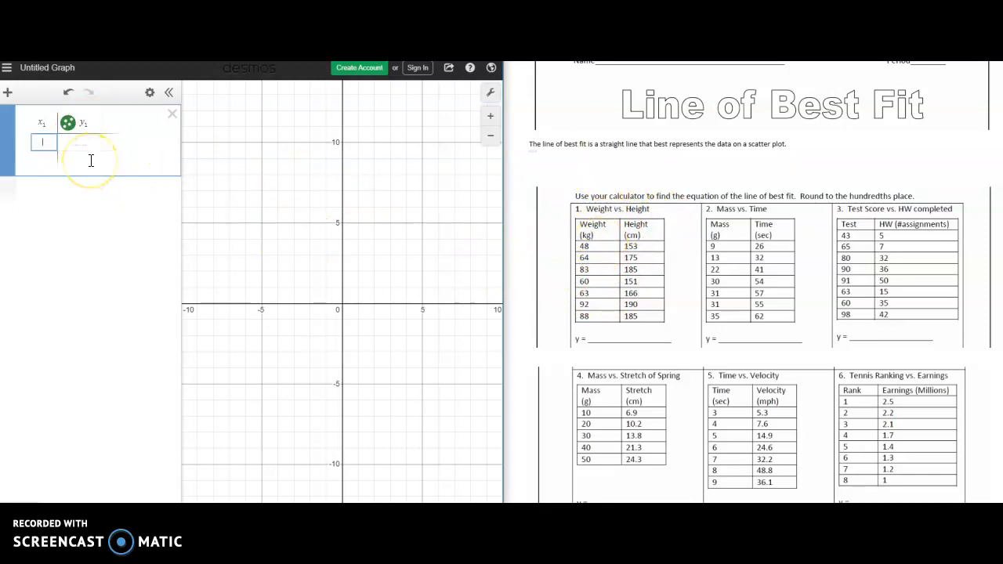
type("48")
key("Return")
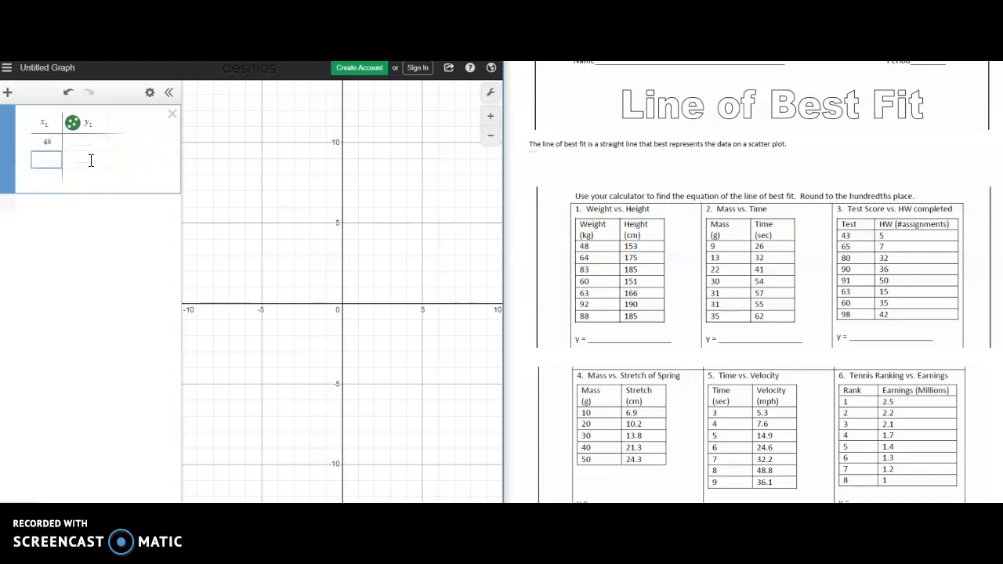
type("64")
key("Return")
type("80")
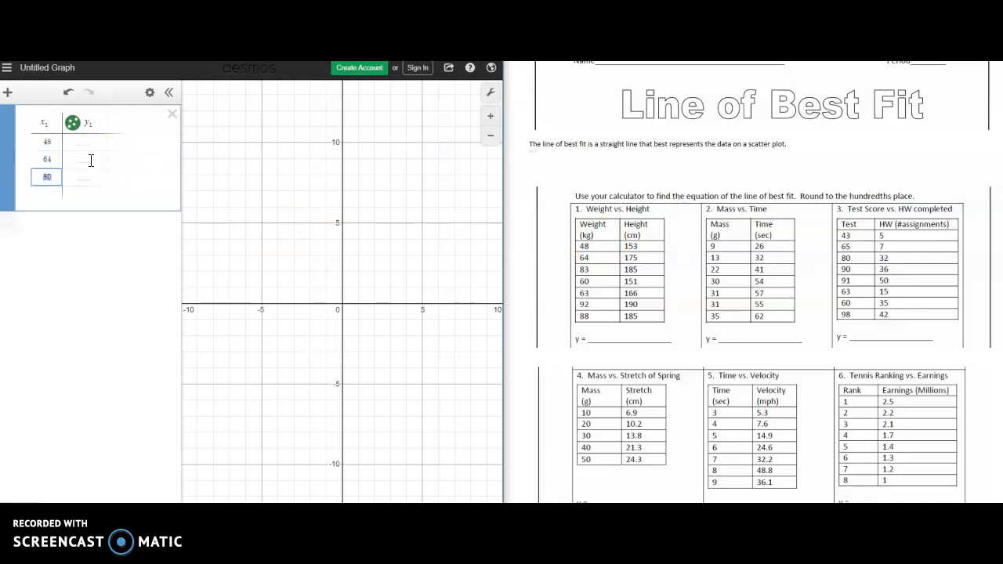
type("83")
key("Return")
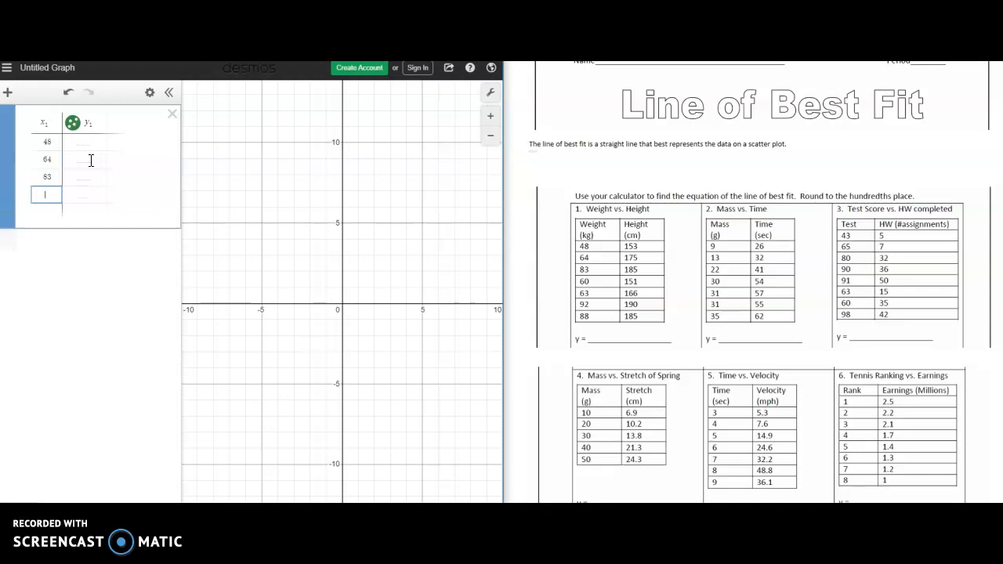
key("Return")
key("Return")
type("92")
key("Return")
type("88")
- Fill the y₁ column with the heights 153, 175, 185, 151, 166, 190 and 185
left_click(83, 143)
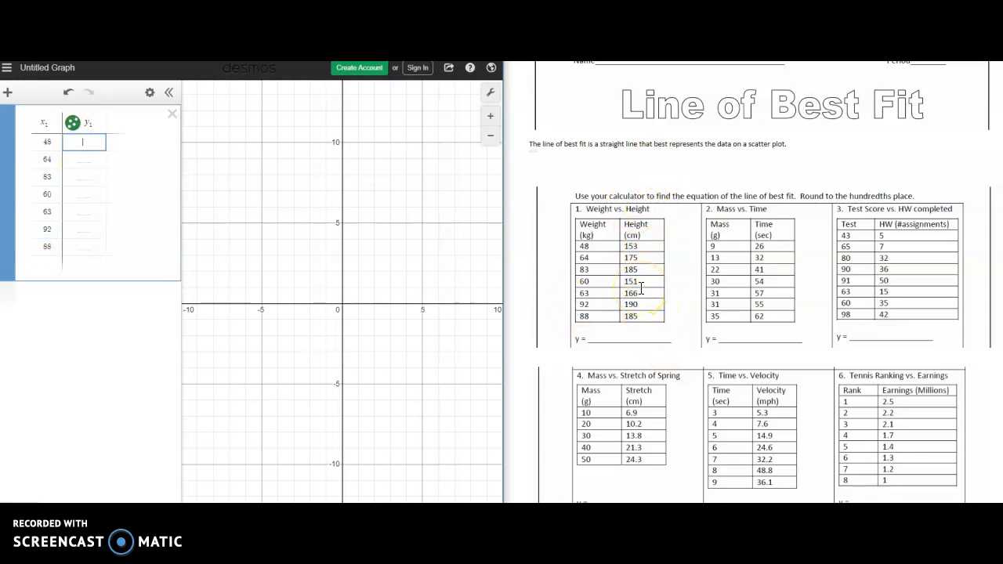
type("153")
key("Return")
type("175")
key("Return")
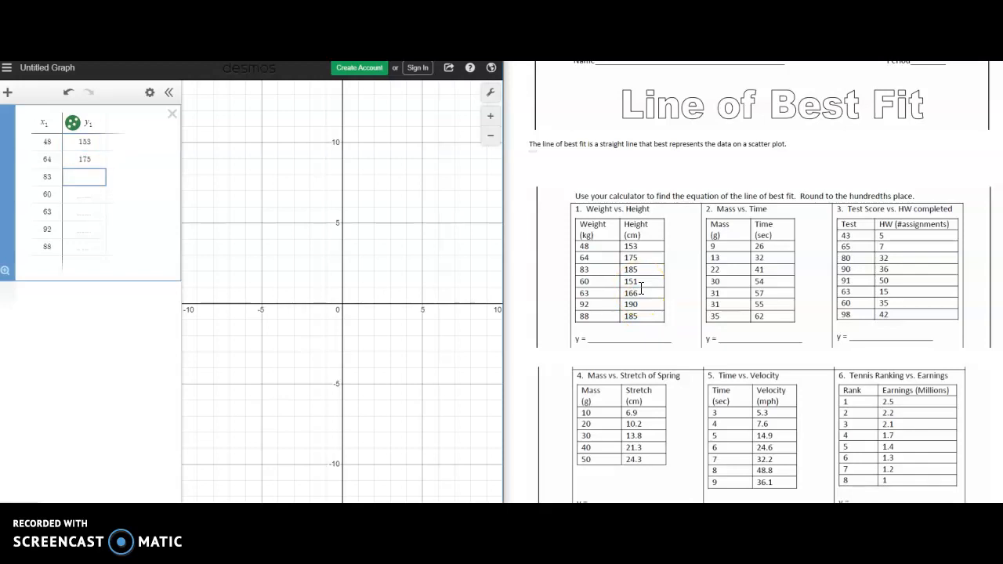
type("185")
key("Return")
type("151")
key("Return")
type("166")
key("Return")
type("190")
key("Return")
type("185")
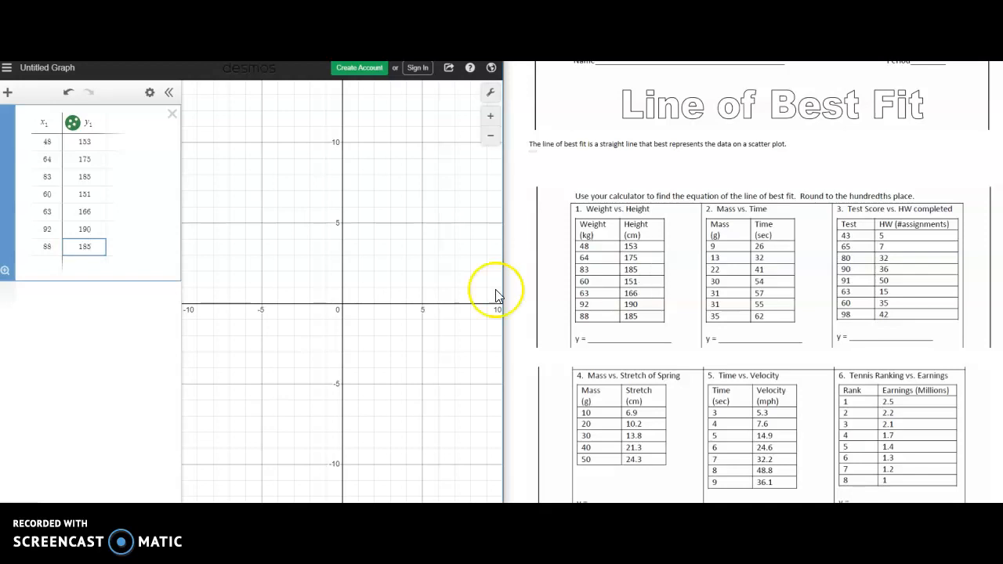
key("Return")
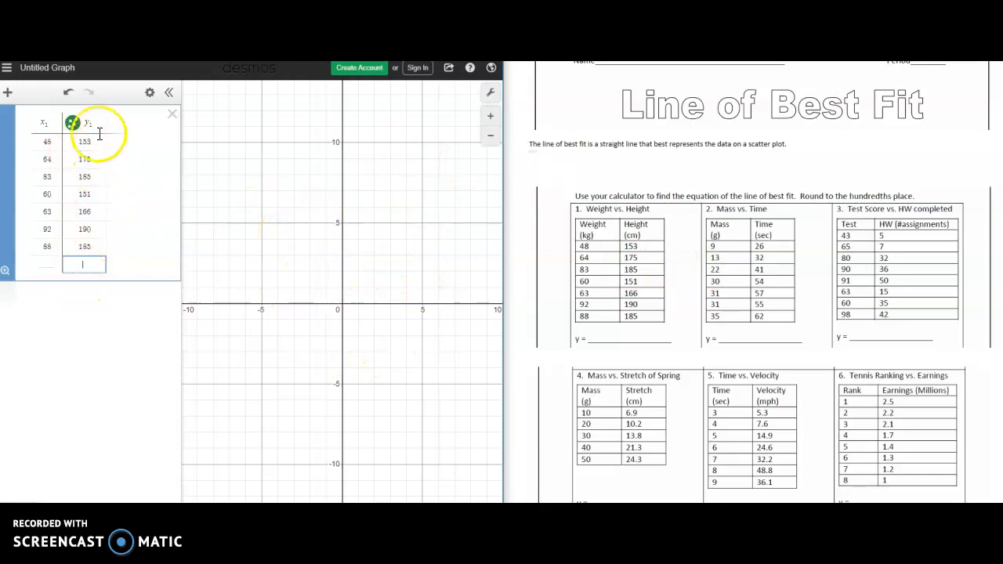
- Zoom out and pan the graph to bring all the plotted weight and height points into view
scroll(337, 316, "down", 10)
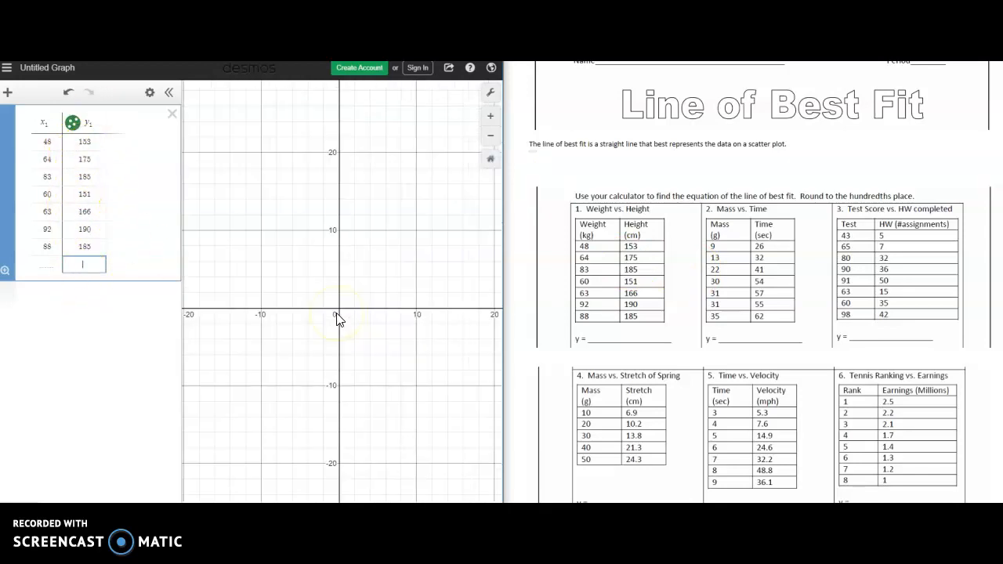
left_click_drag(337, 319, 296, 361)
scroll(294, 357, "up", 5)
scroll(308, 303, "down", 4)
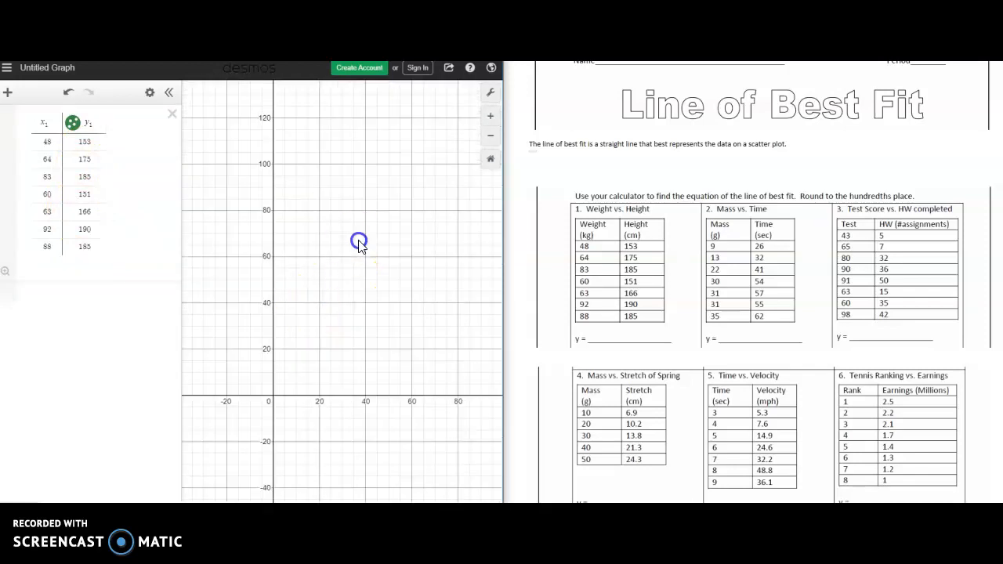
left_click_drag(358, 243, 325, 353)
mouse_move(342, 269)
left_mouse_down()
mouse_move(309, 317)
mouse_move(305, 305)
mouse_move(326, 275)
left_mouse_up()
scroll(327, 274, "down", 3)
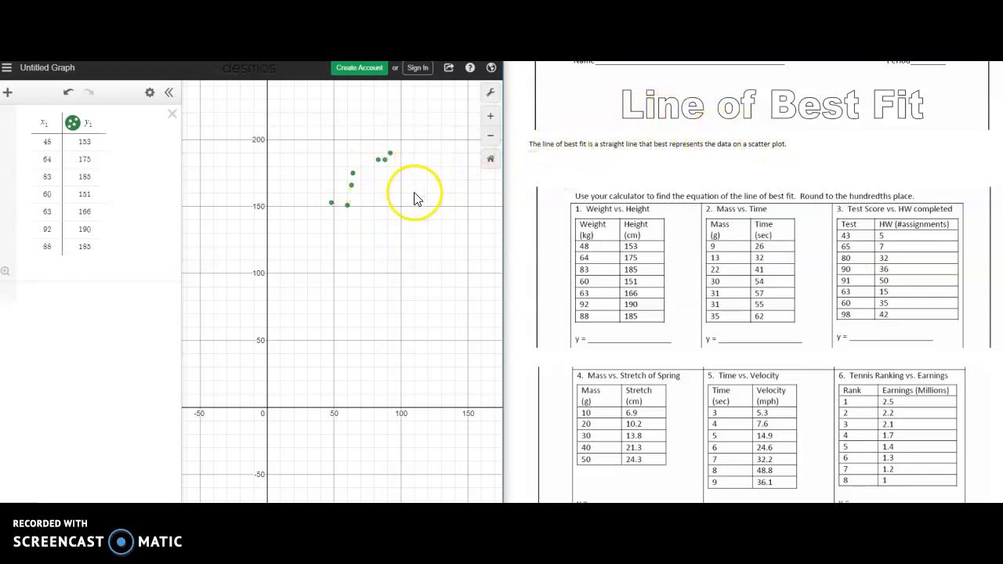
- Add an empty expression below the data table and append y=mx+b to the definition sentence in the worksheet
left_click(97, 267)
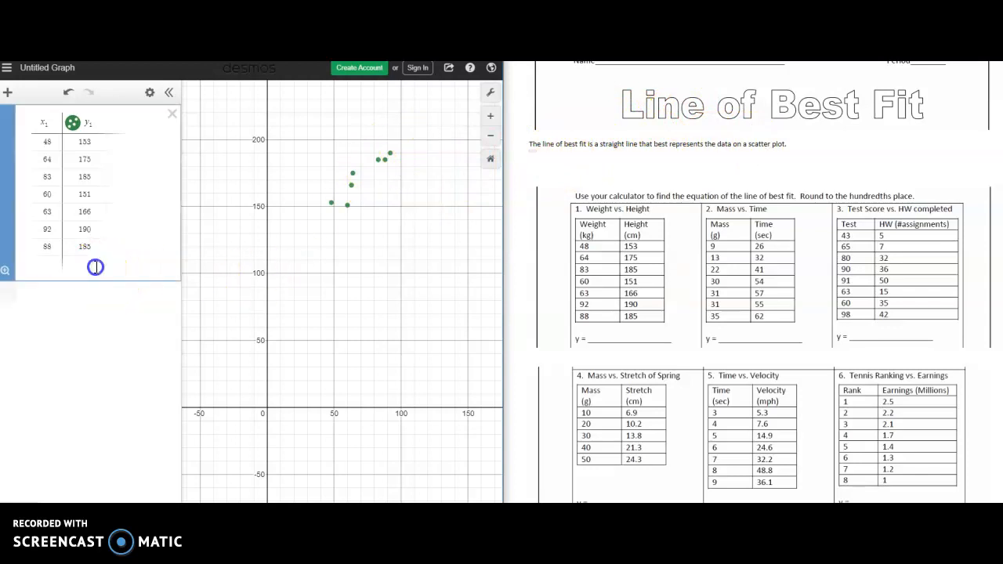
left_click(142, 265)
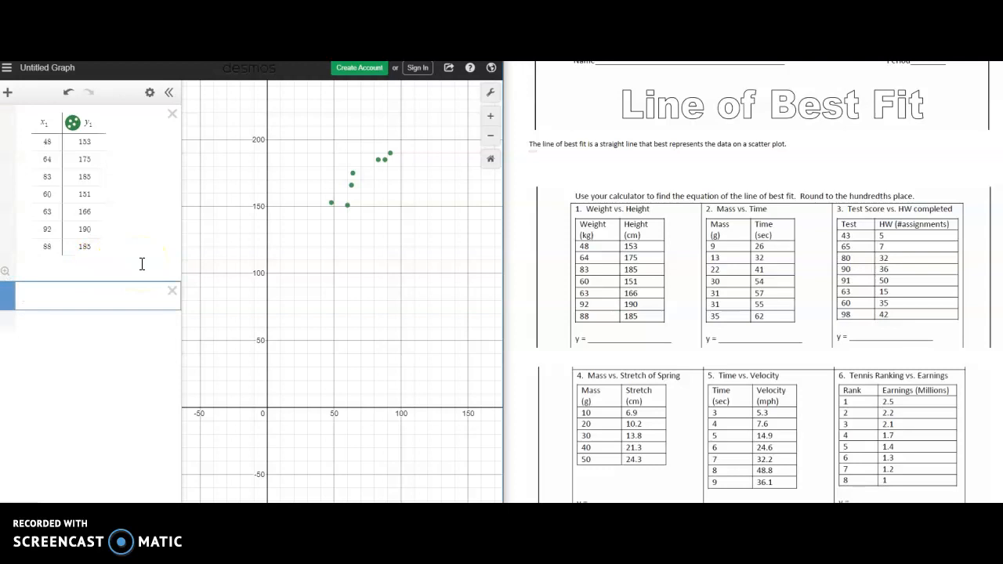
left_click(789, 143)
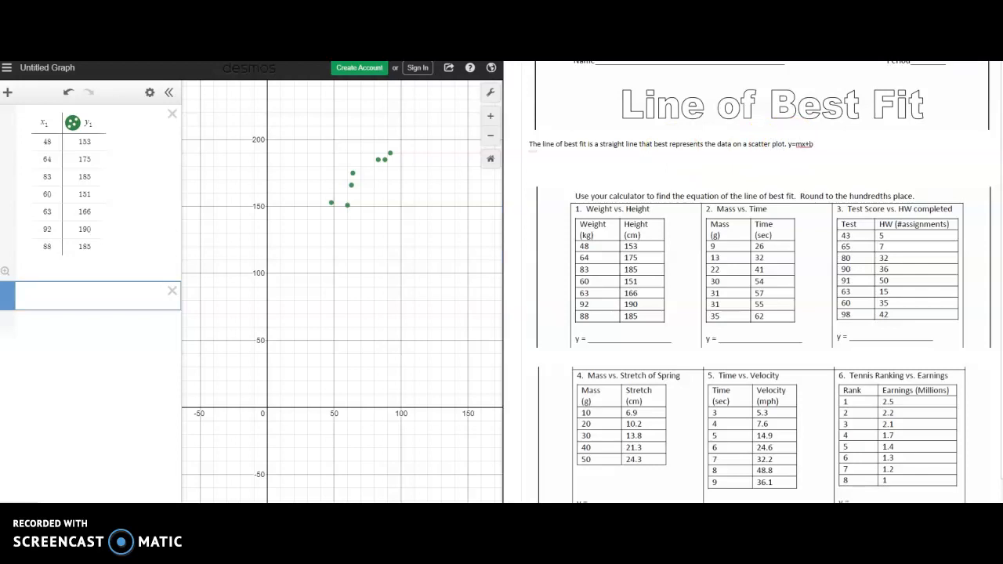
left_click(814, 147)
left_click_drag(814, 147, 788, 144)
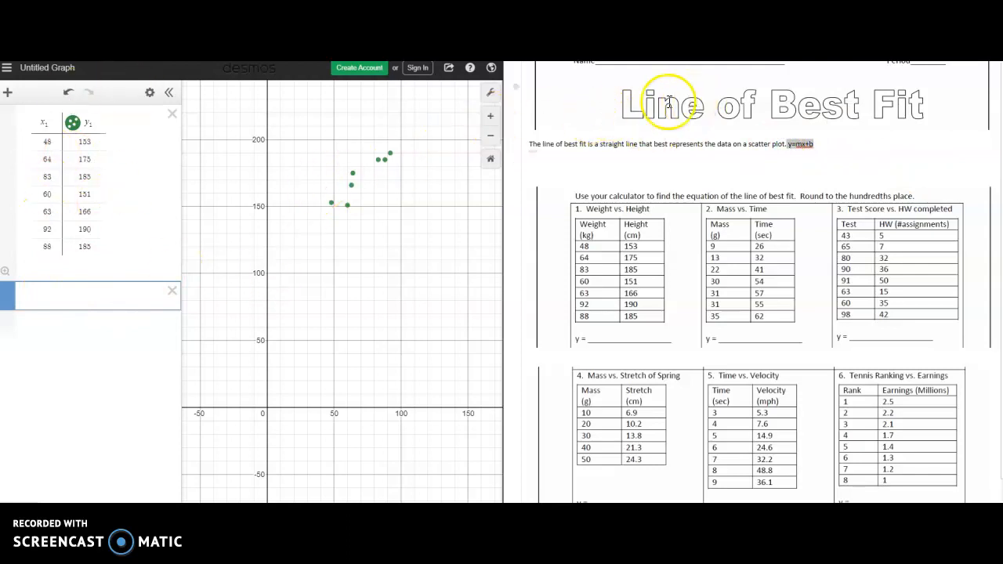
left_click_drag(598, 144, 625, 144)
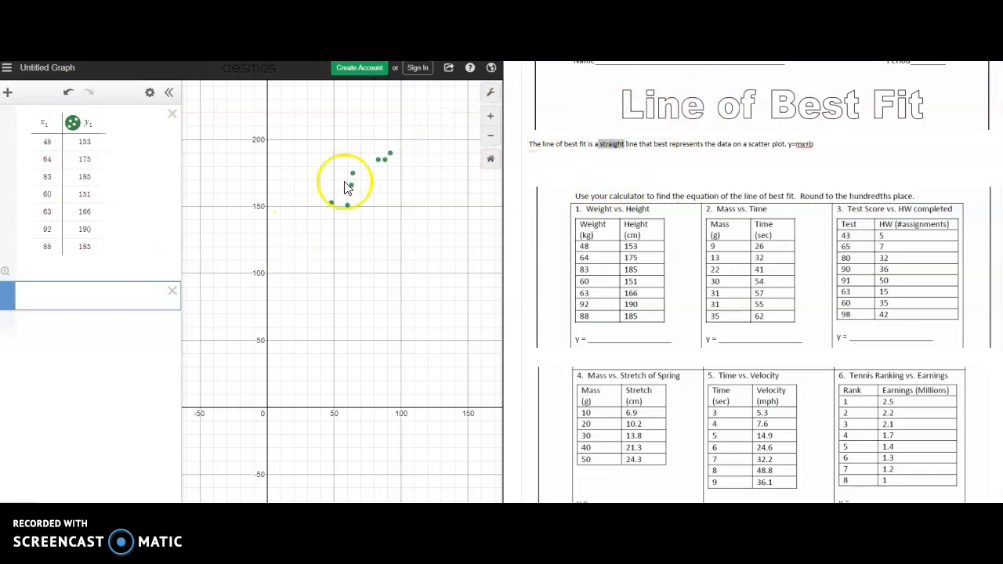
- Enter the equation y=mx+b in the empty expression below the data table
left_click(79, 302)
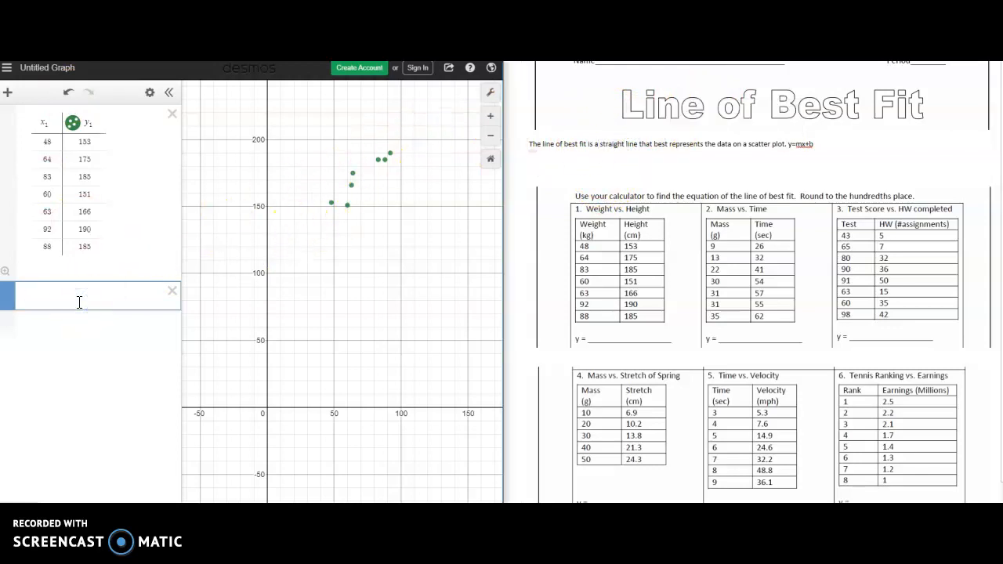
type("y=mx+b")
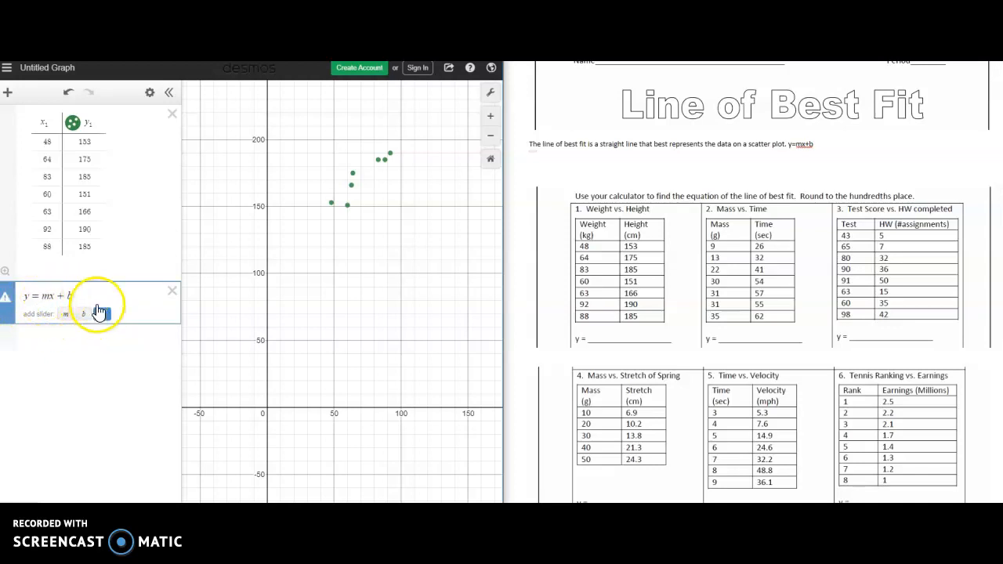
type("b")
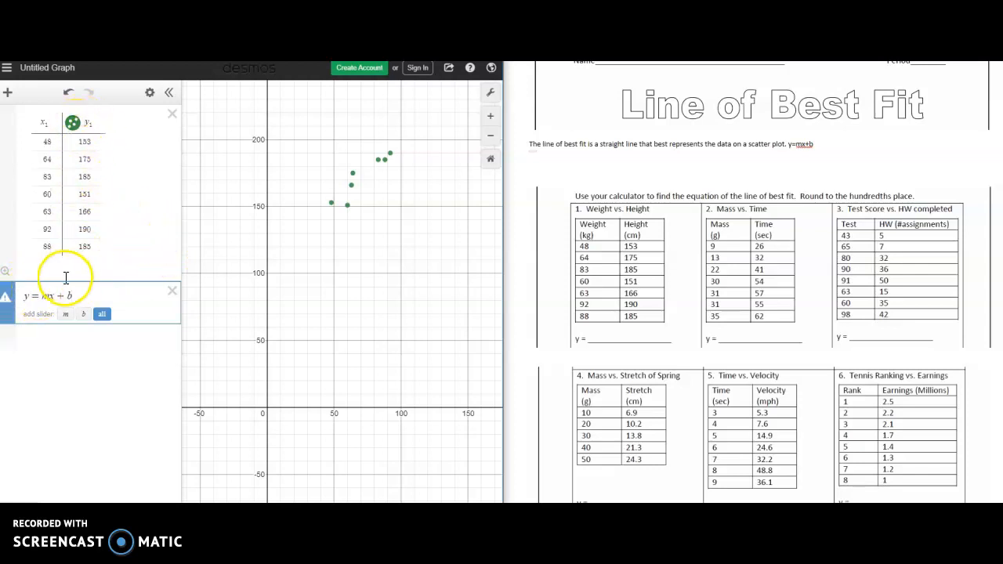
- Show the on-screen letter keypad and add the subscript 1 to y in the equation
left_click(31, 300)
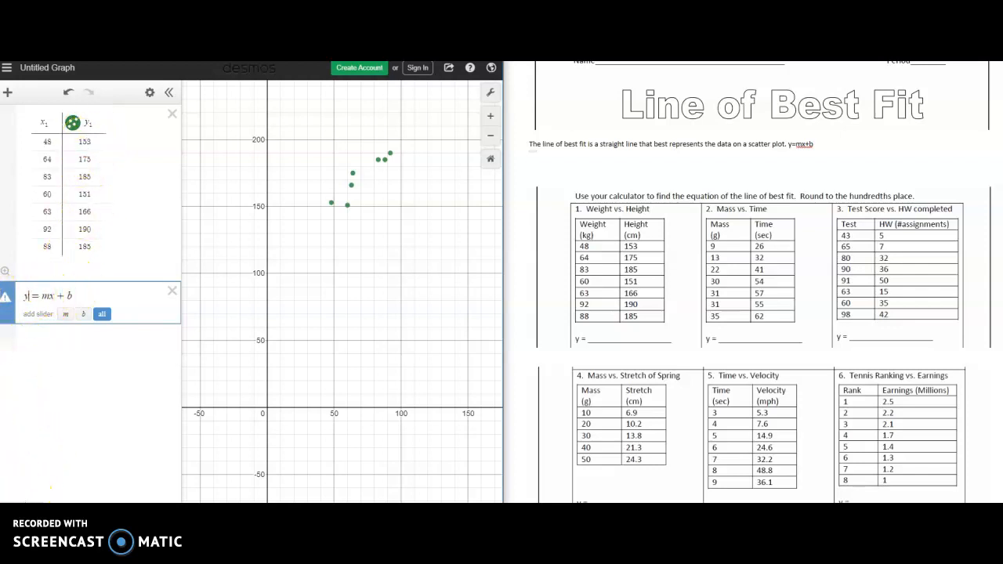
left_click(16, 514)
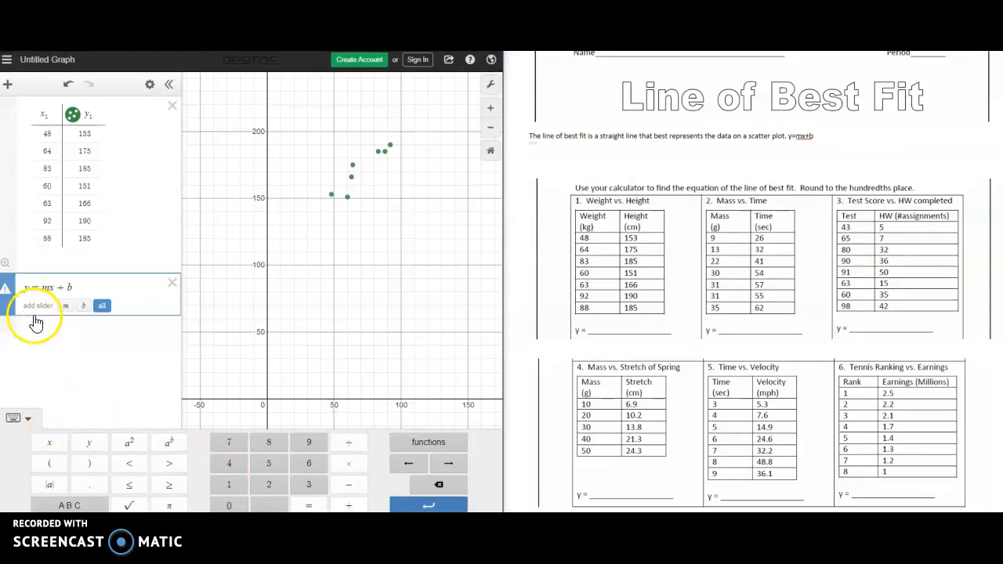
left_click(69, 505)
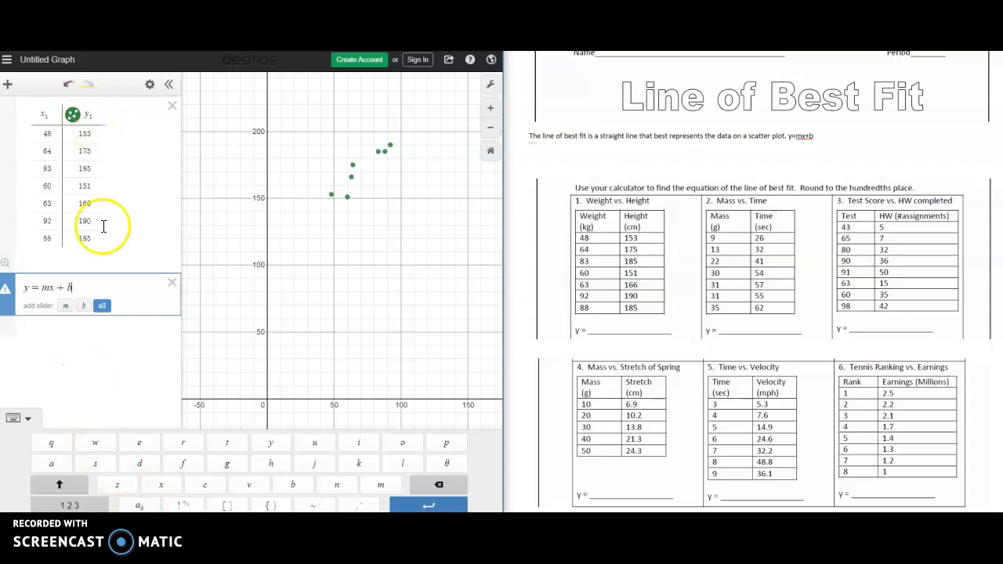
left_click(29, 289)
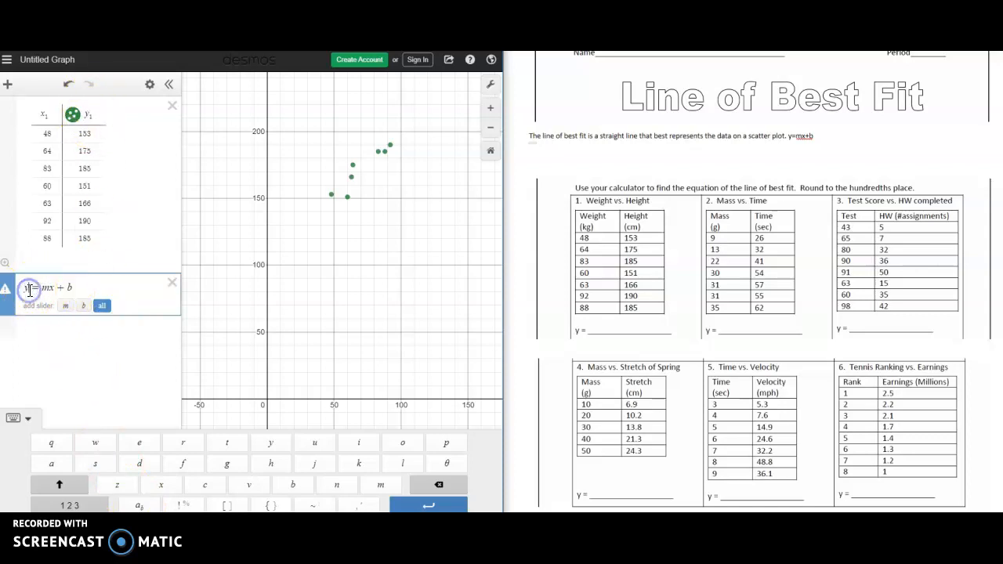
left_click(138, 506)
type("1")
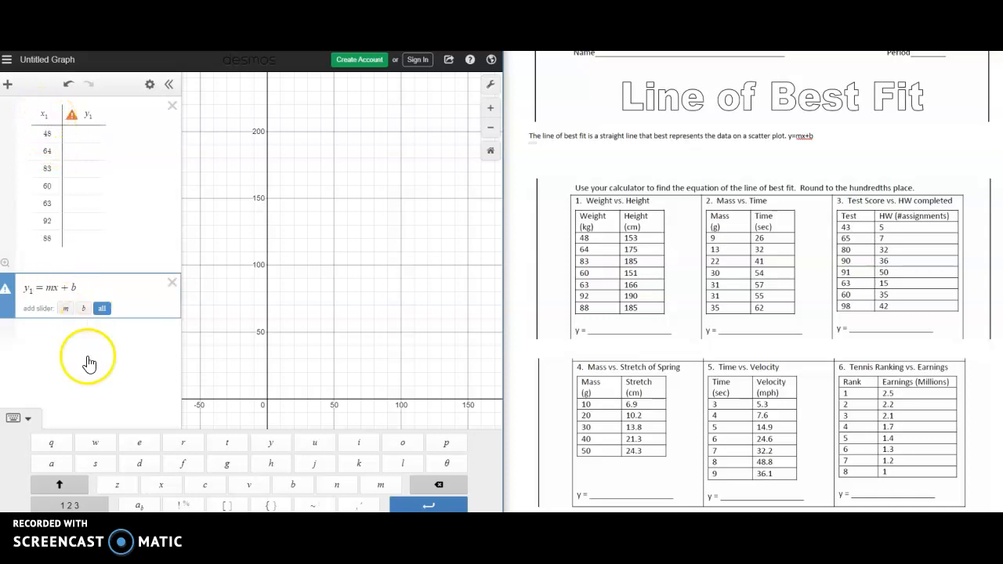
- Add the subscript 1 to x so the equation's right side reads mx₁ + b
left_click(57, 290)
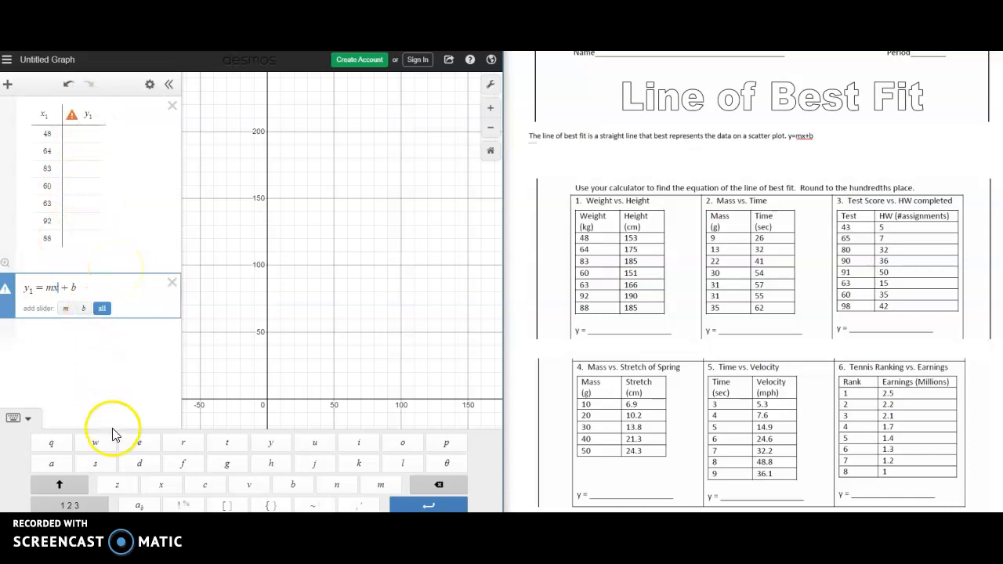
left_click(138, 508)
type("1")
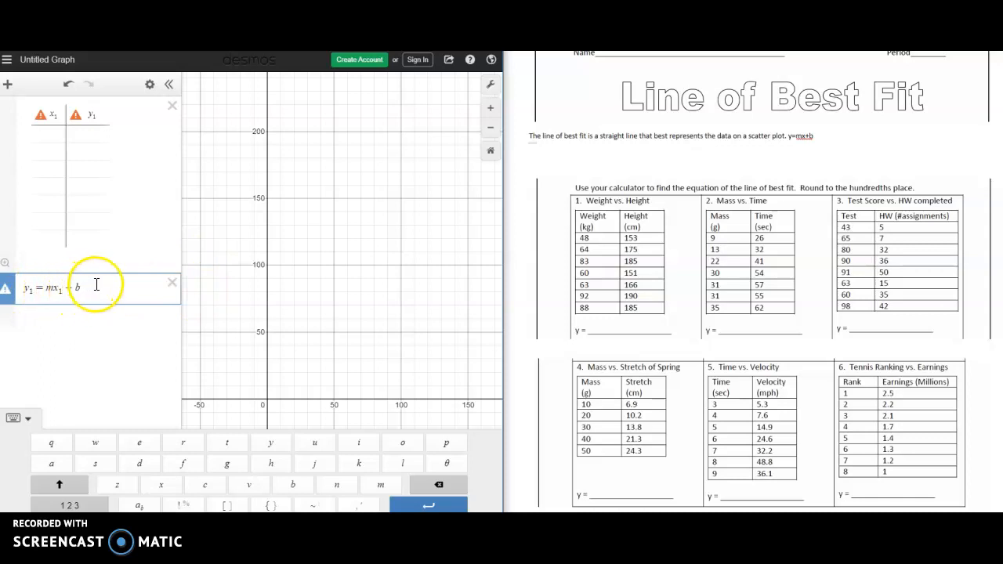
- Replace the equals sign with a tilde so the expression reads y₁ ~ mx₁ + b and runs as a regression
left_click(46, 287)
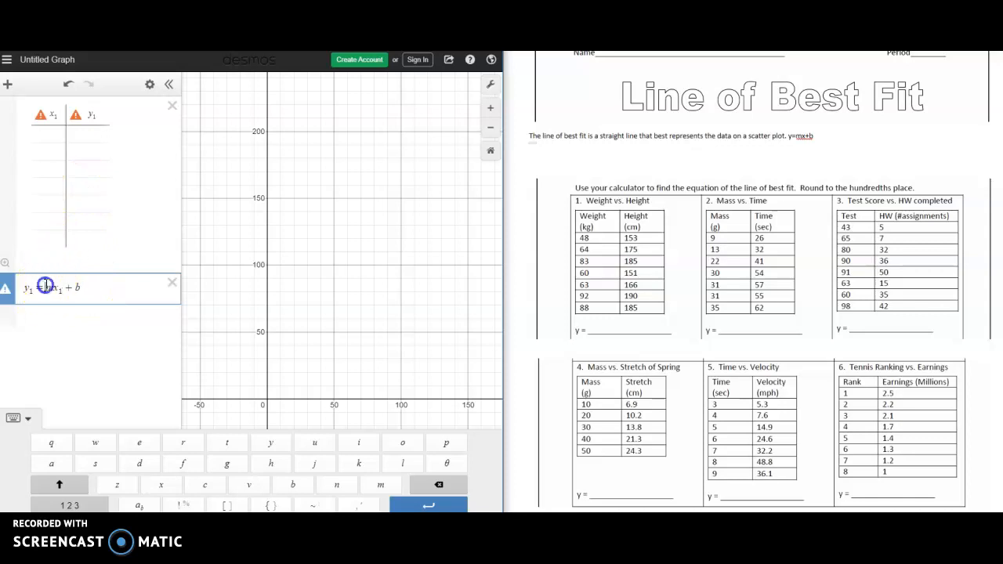
key("BackSpace")
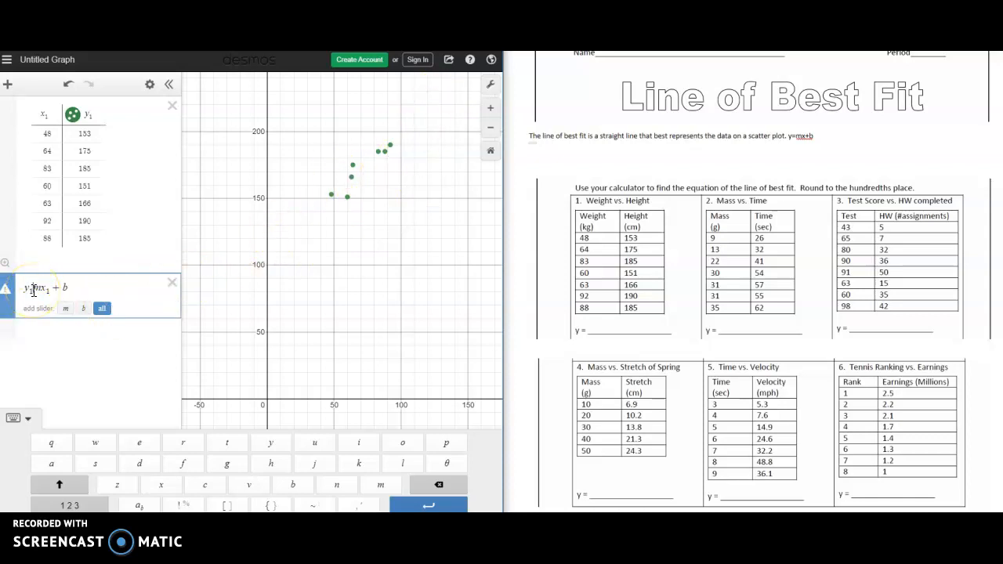
left_click(322, 506)
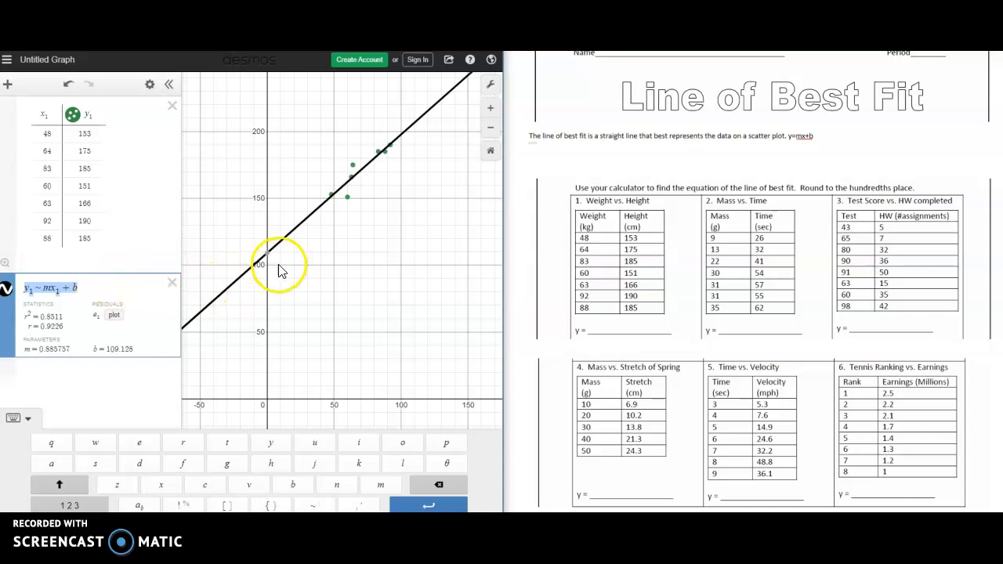
left_click(309, 272)
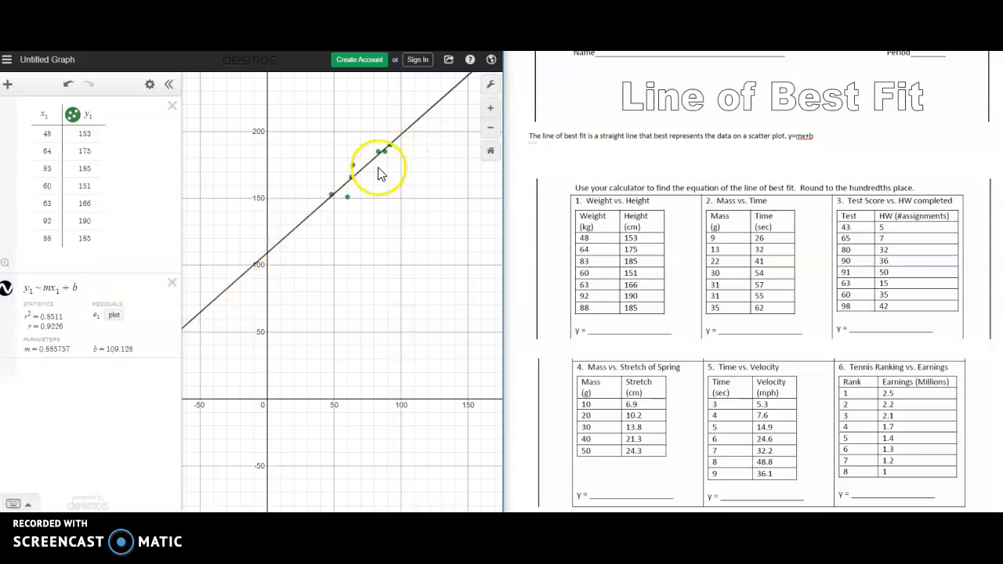
- Zoom in on the plotted points to examine how closely the regression line follows the Weight vs. Height data
left_click_drag(381, 192, 415, 298)
scroll(352, 246, "up", 3)
scroll(363, 284, "up", 3)
right_click(354, 296)
left_click(363, 262)
left_click_drag(405, 287, 373, 273)
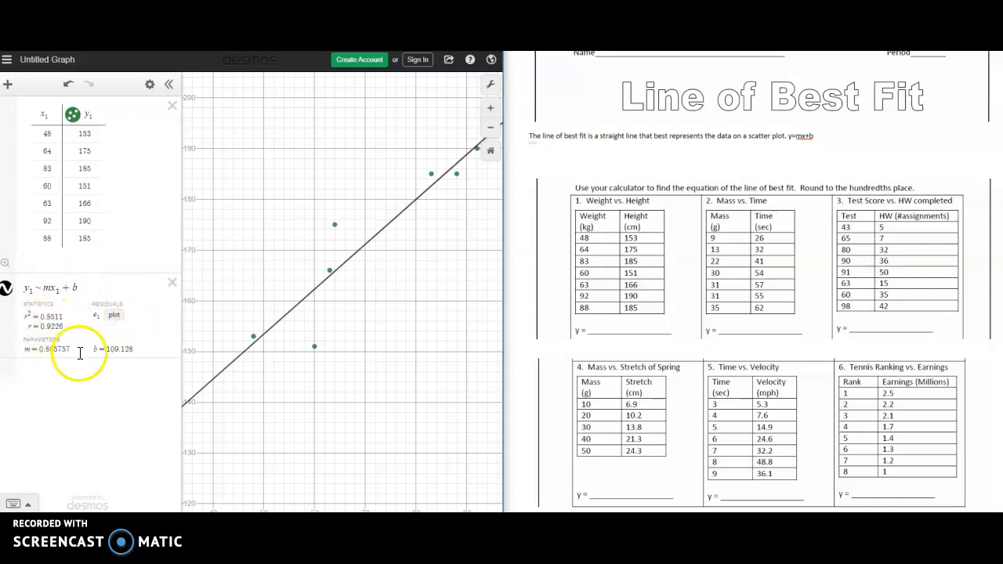
- Using the regression's m and b rounded to hundredths, write y=0.89x+109.13 under the worksheet's Weight vs. Height problem
left_click(20, 301)
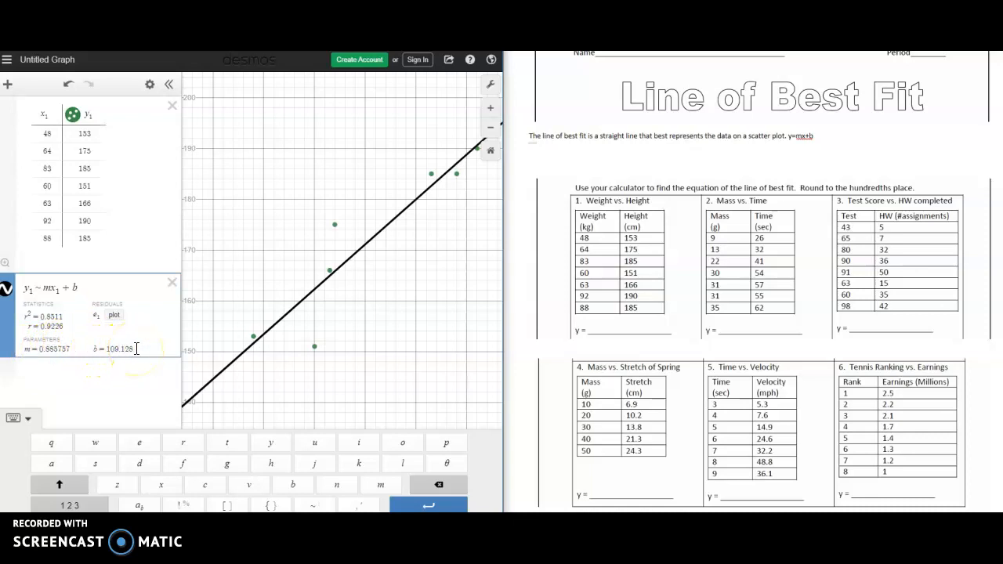
left_click(596, 332)
type("y=0.88")
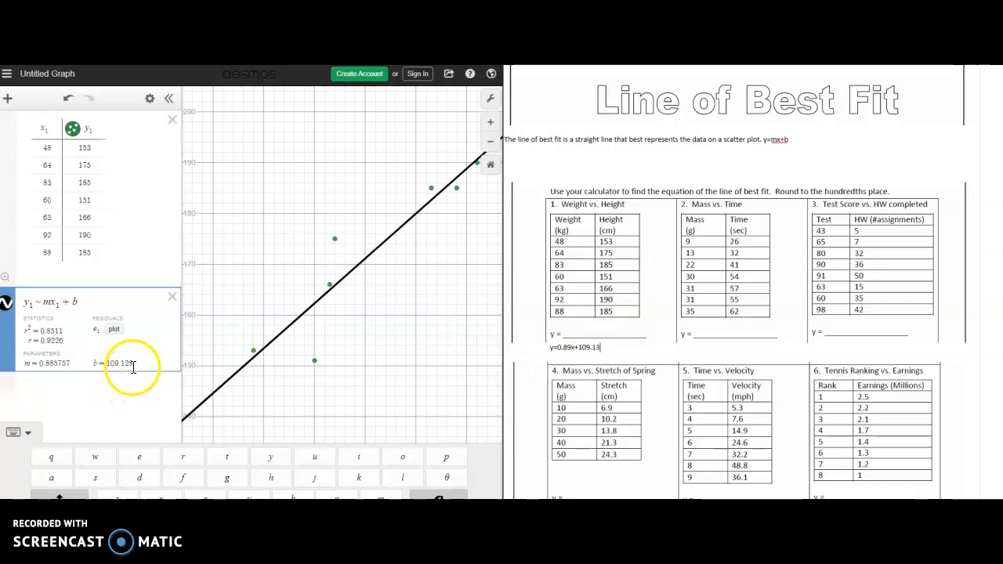
left_click_drag(604, 351, 551, 352)
left_click(563, 271)
left_click(562, 353)
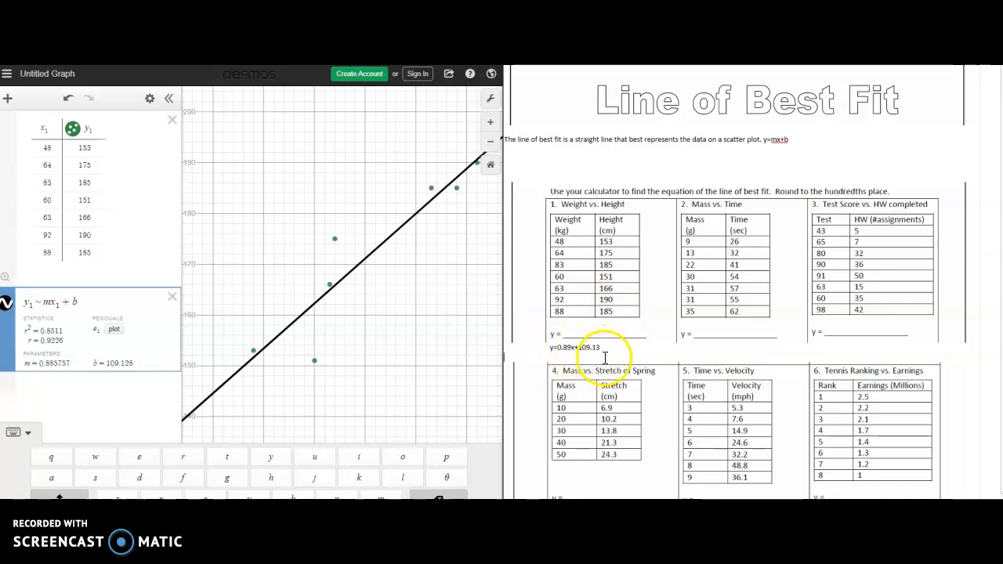
- Zoom the graph back out and reposition it to view all the data points along the line of best fit
left_click(356, 331)
scroll(405, 317, "down", 5)
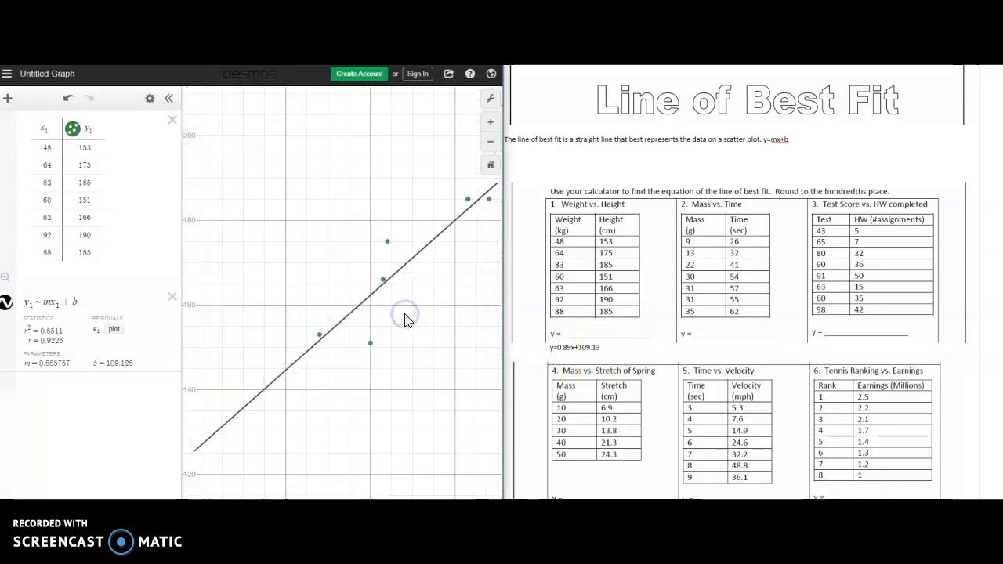
left_click_drag(384, 350, 351, 383)
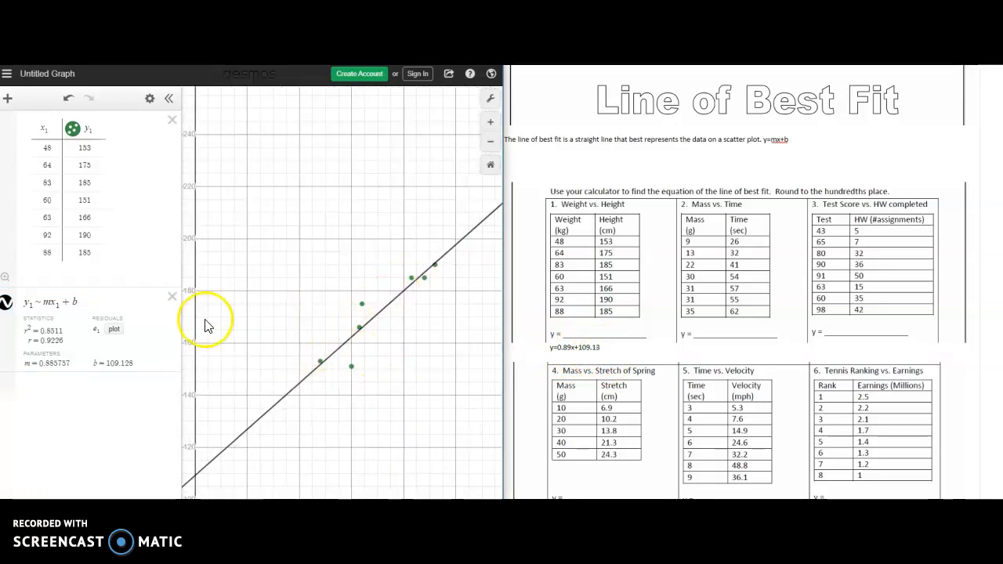